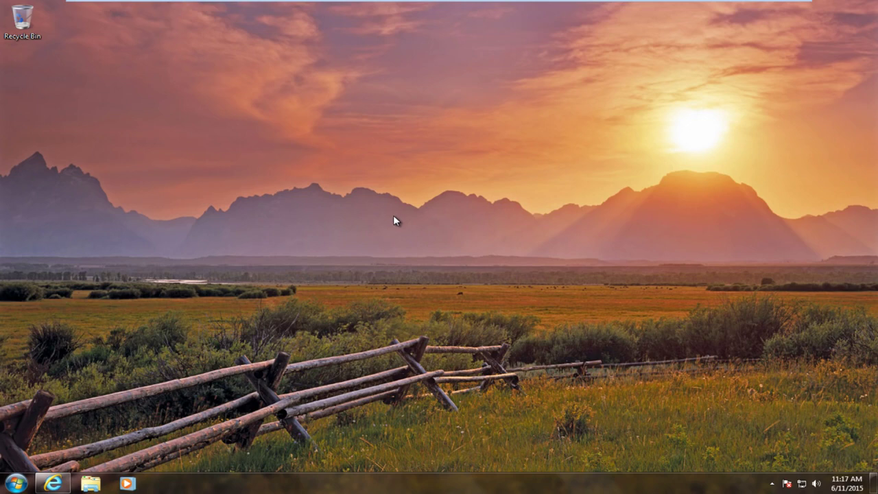
Highlight 'Free hard disk space: 16 GB' on the requirements page, then close Internet Explorer
click(53, 484)
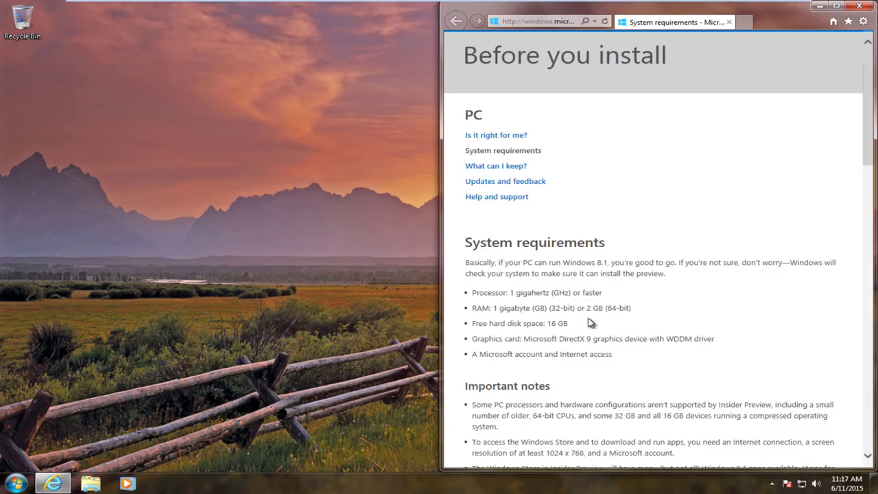
scroll(590, 323, up, 1)
scroll(590, 322, down, 1)
scroll(590, 322, down, 1)
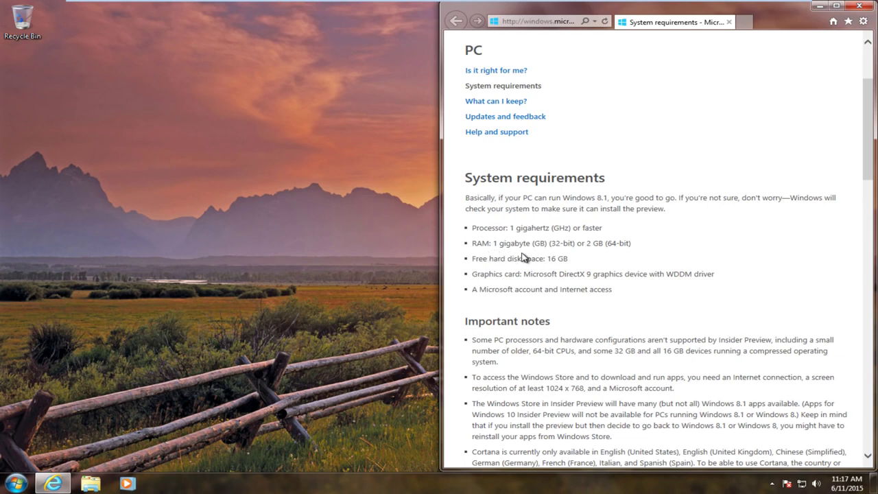
drag(580, 260, 475, 264)
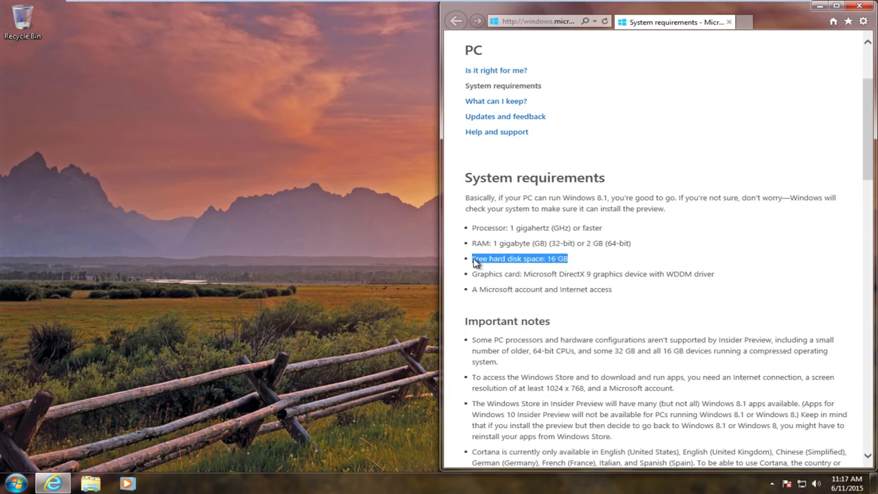
click(859, 6)
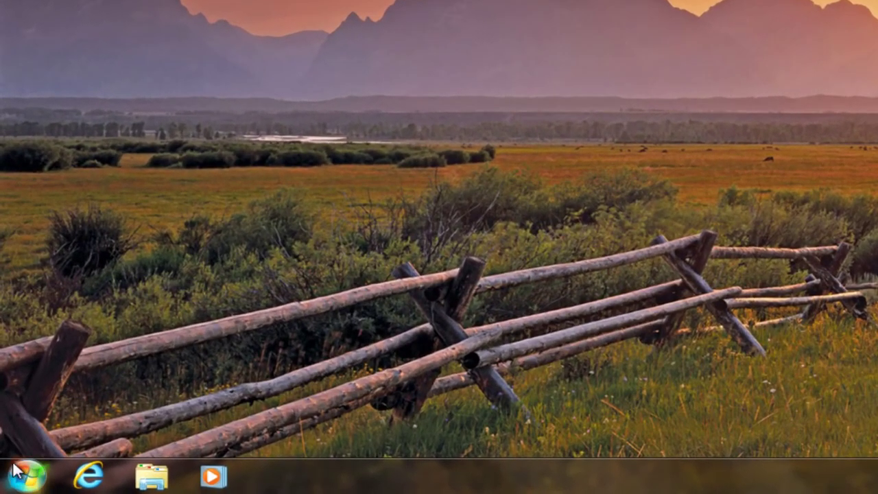
Search the Start menu for 'disk mana' to find the partitioning tool
click(15, 470)
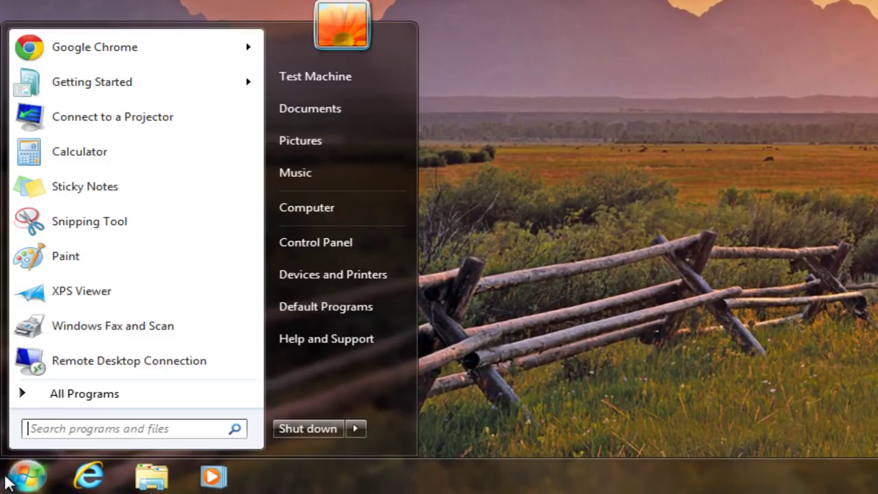
text(disk)
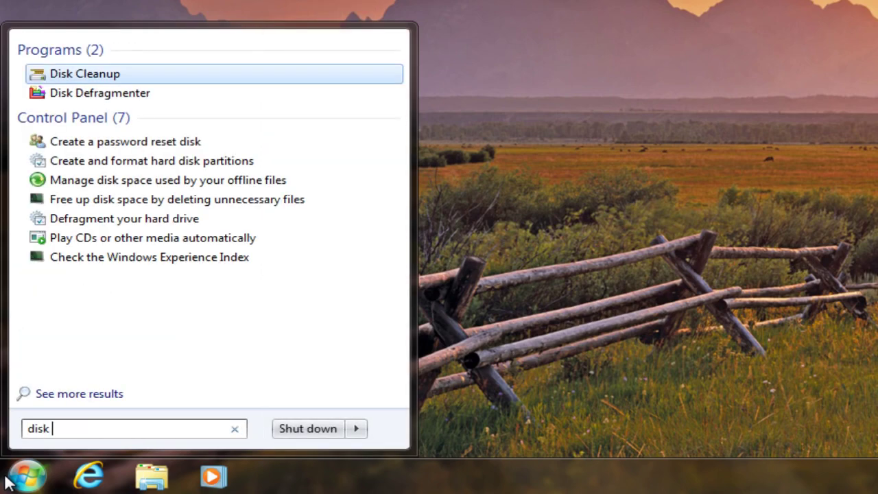
text( mana)
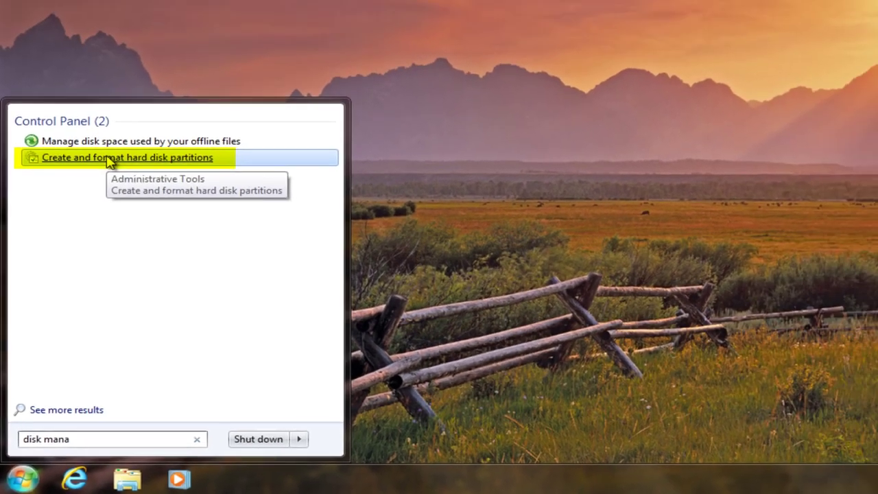
Open Disk Management maximized and choose Shrink Volume on the 25 GB C: partition
click(130, 96)
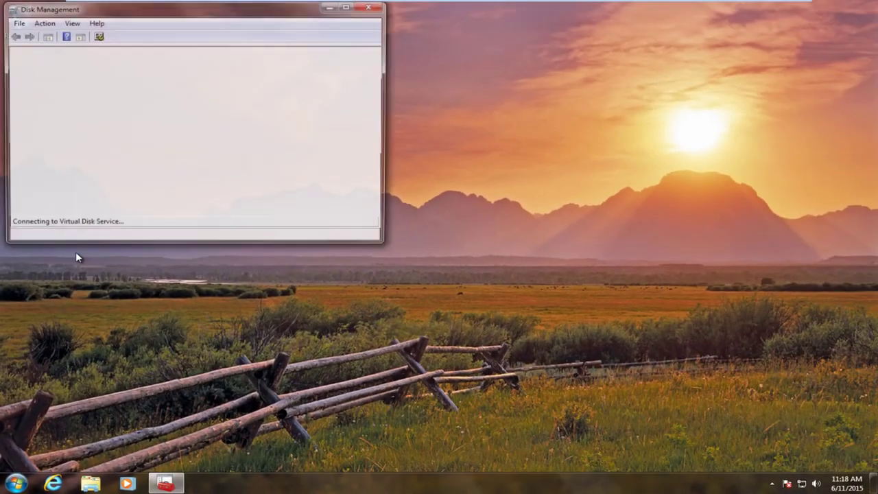
click(350, 6)
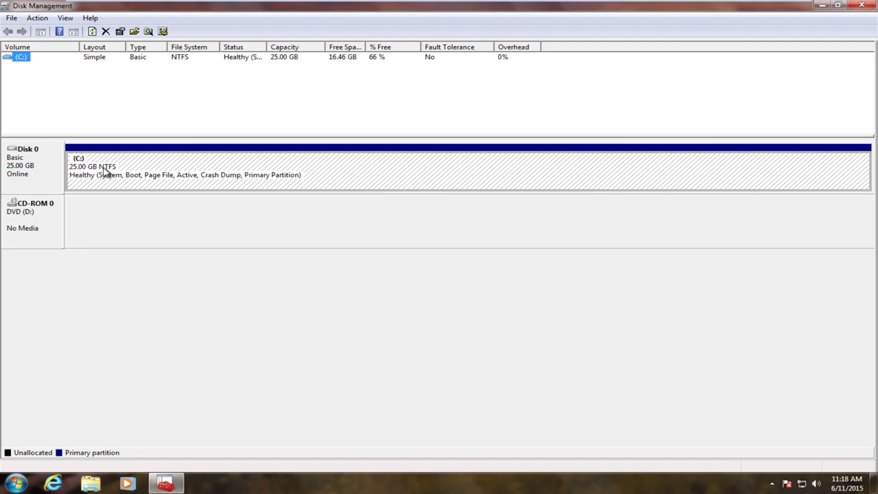
click(104, 171)
right_click(108, 168)
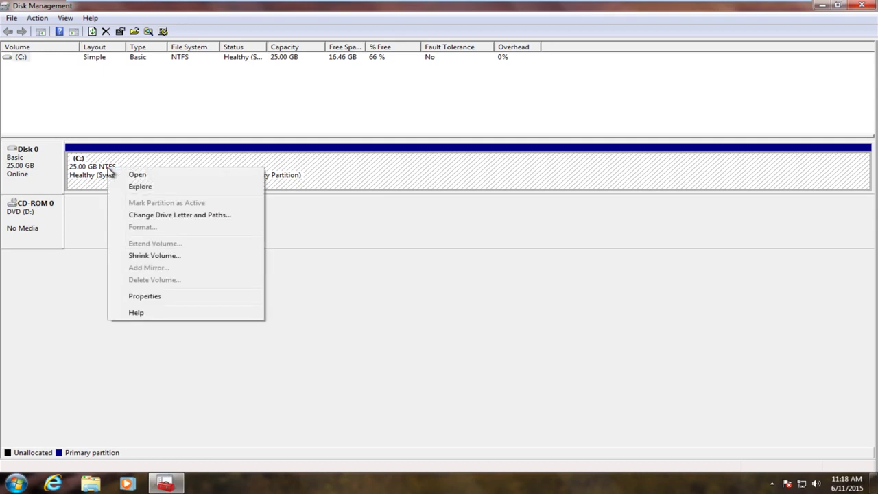
click(143, 256)
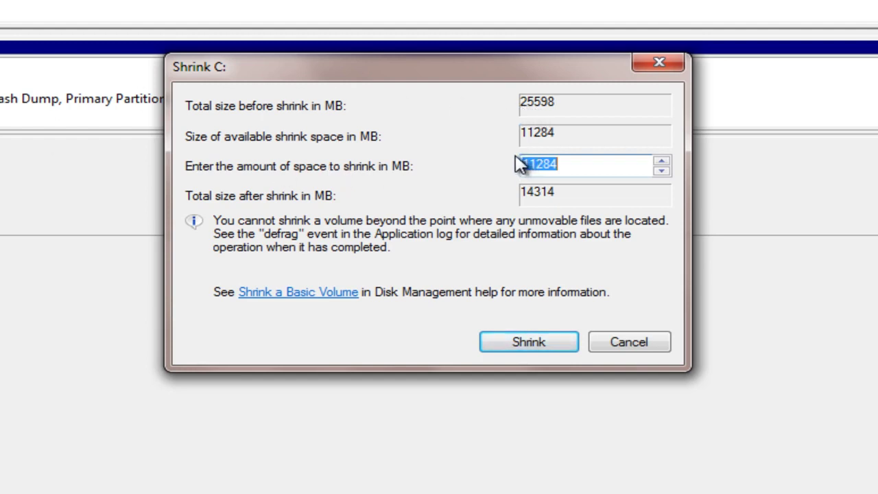
Erase the pre-filled 11284 MB from the Shrink C: amount field
key(BackSpace)
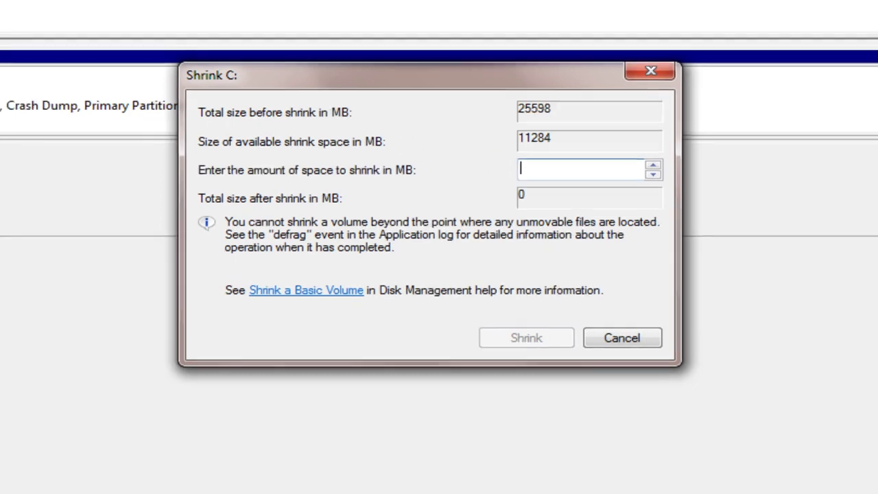
Launch Calculator via 'calc' and compute 16 × 1024 = 16384 MB
click(15, 483)
text(calc)
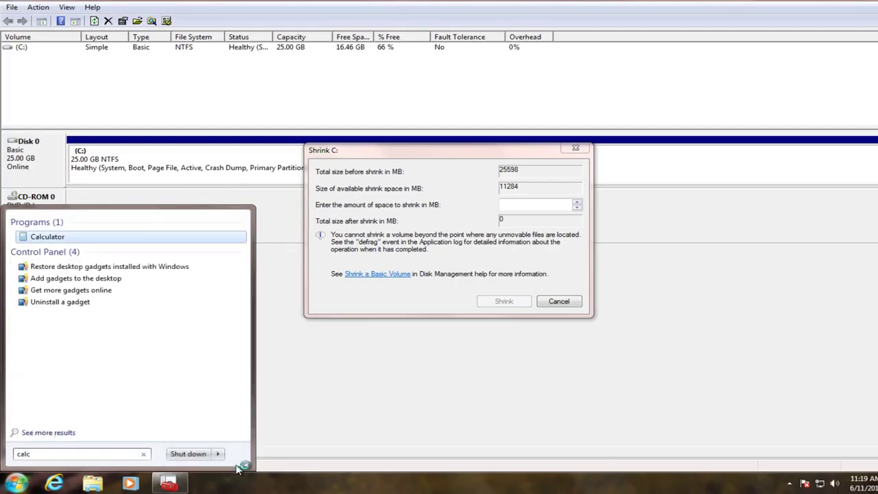
key(Return)
text(16 )
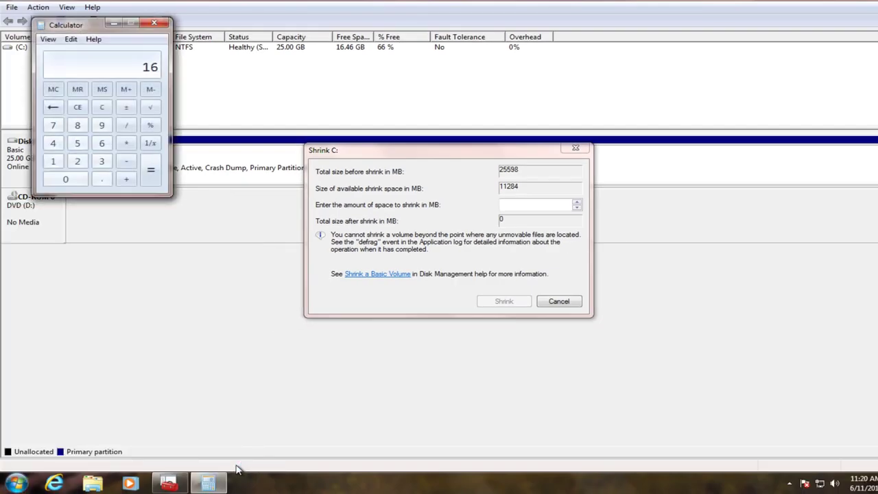
text(* 10)
text(24)
key(Return)
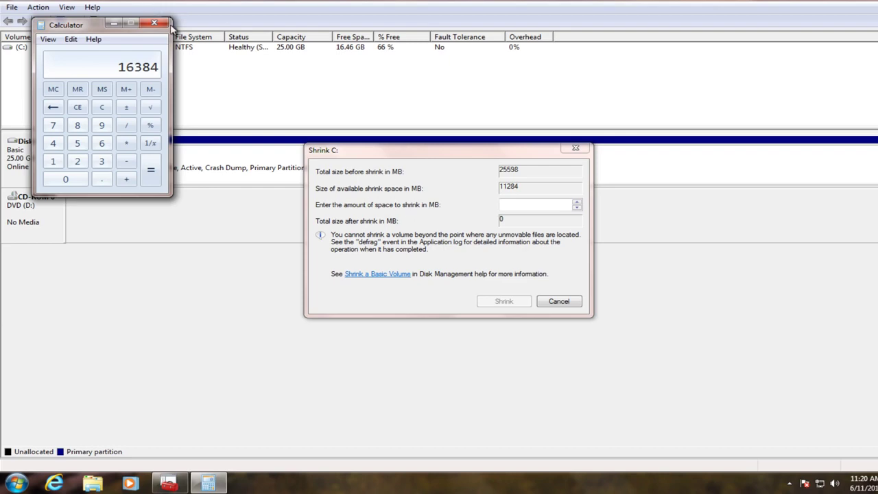
Shrink C: by 7000 MB and select the resulting 6.84 GB unallocated space
click(259, 86)
click(504, 204)
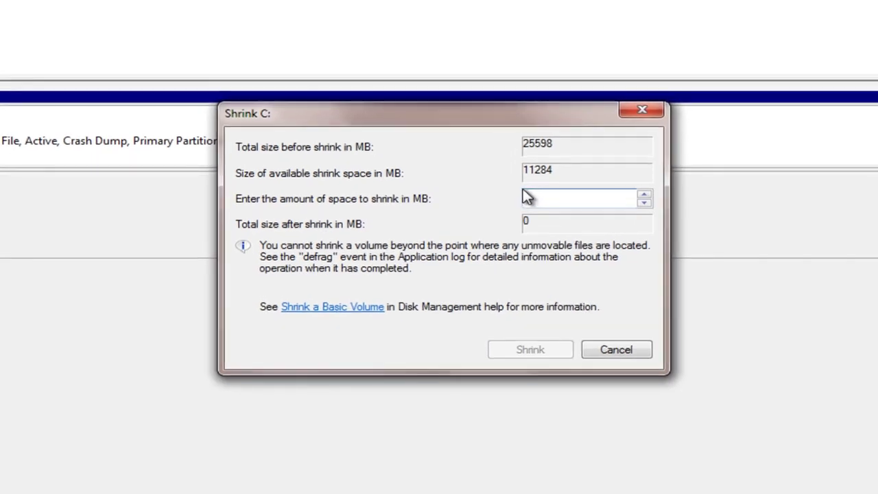
text(7000)
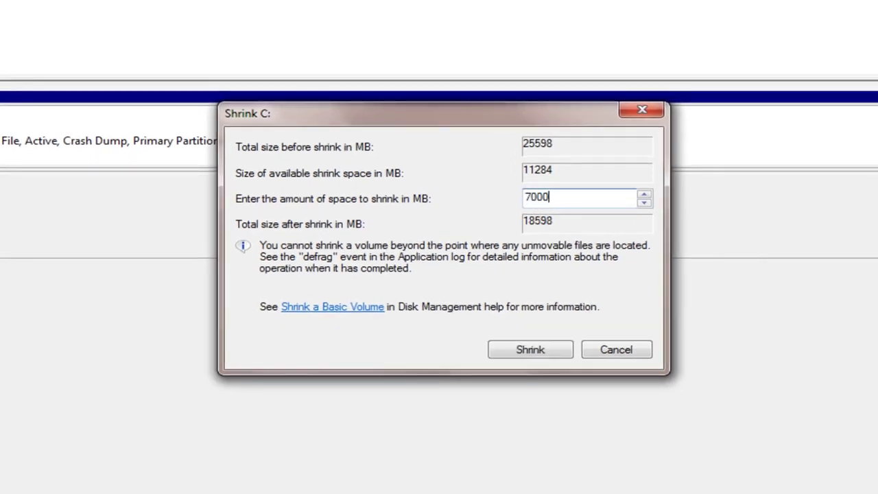
click(528, 351)
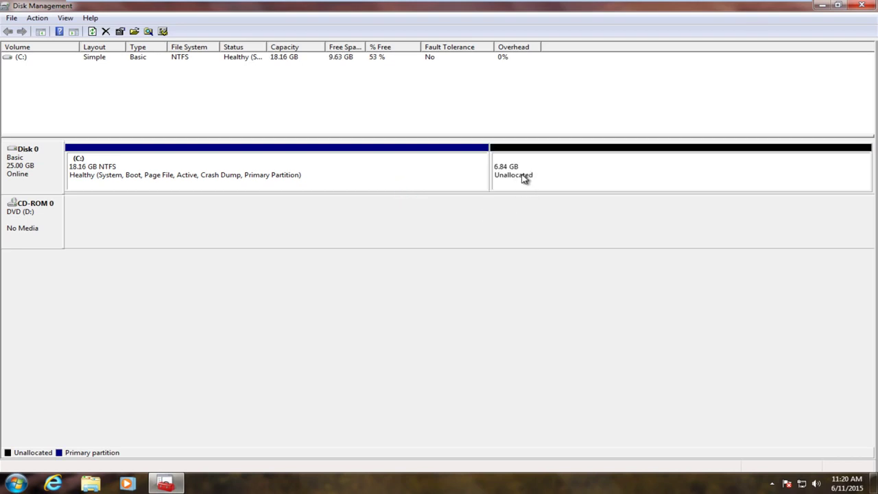
click(522, 177)
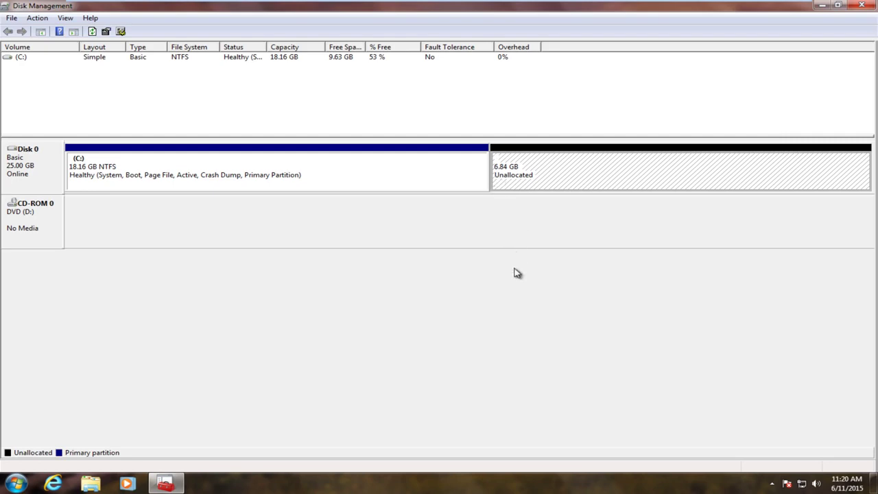
Close Disk Management, reboot into PhoenixBIOS setup and move to the Boot menu
click(860, 6)
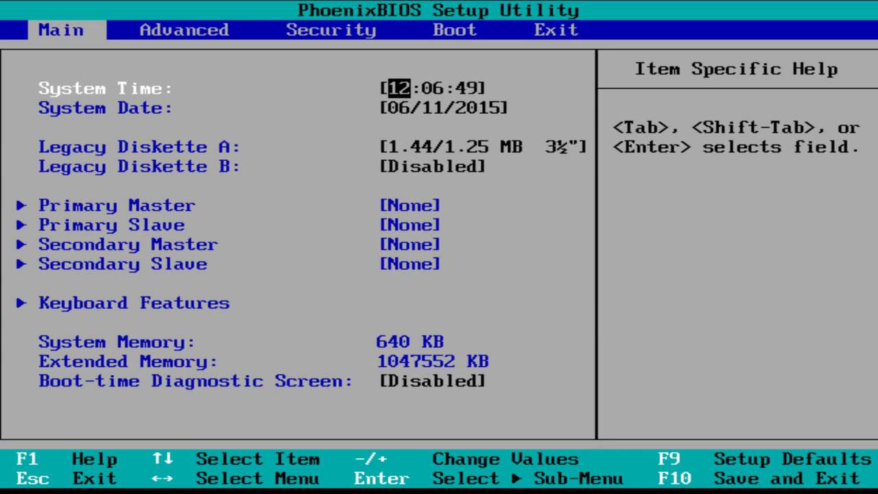
key(Right)
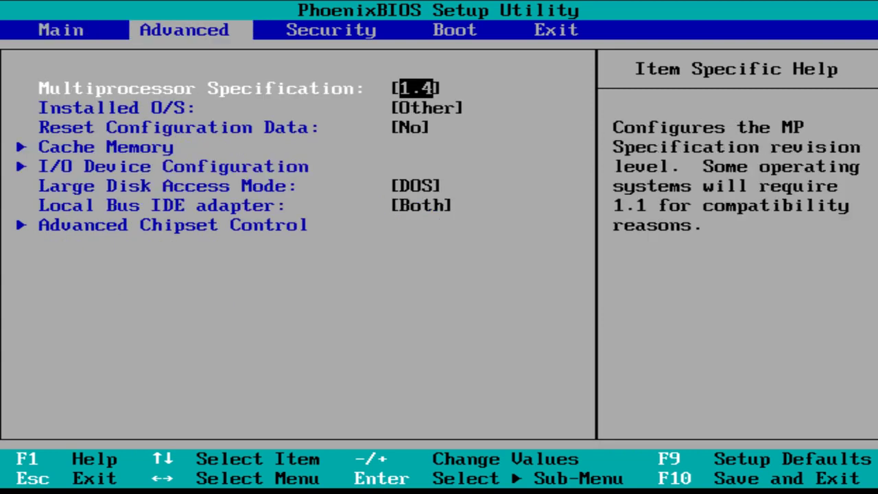
key(Right)
key(Right)
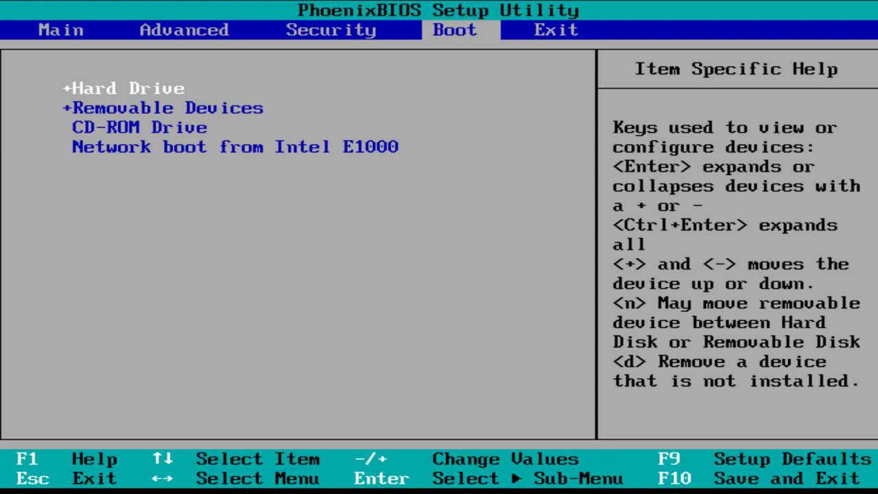
Move CD-ROM Drive to the top of the boot order, then save and exit with F10
key(Down)
key(Down)
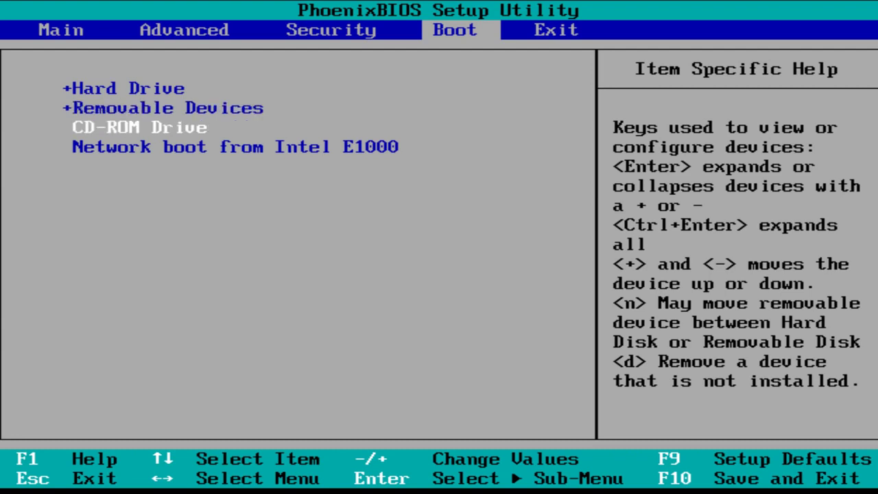
key(plus)
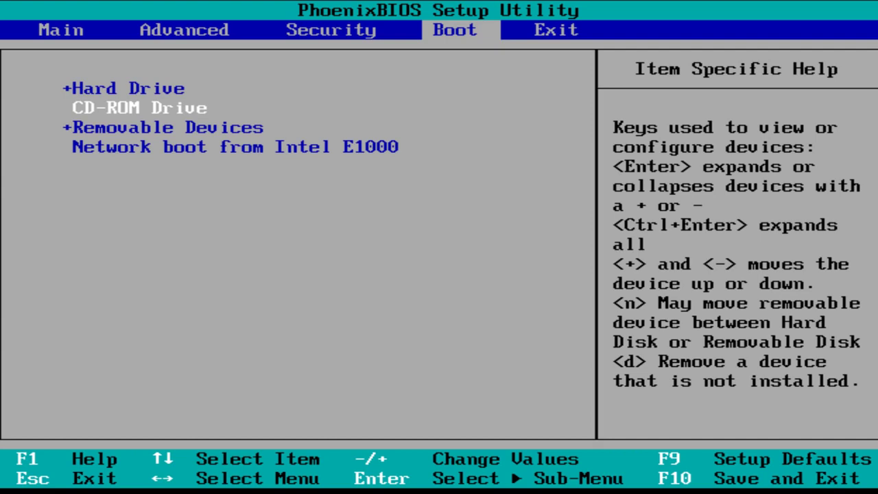
key(plus)
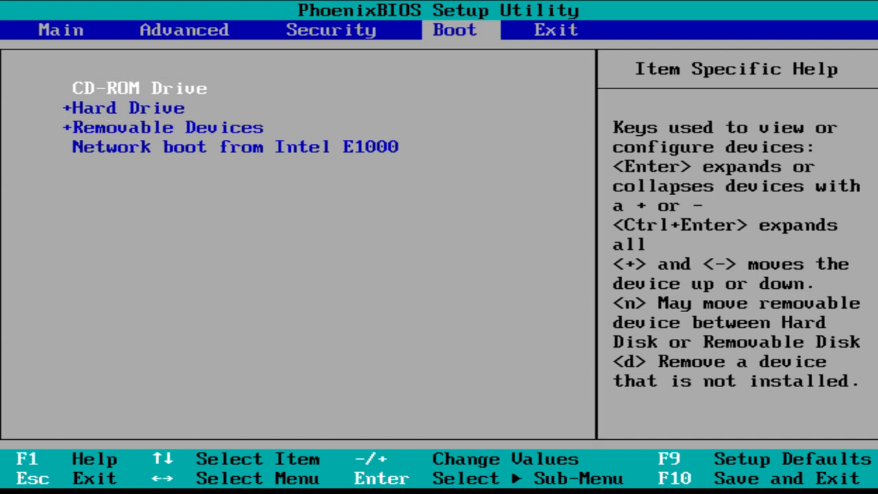
key(F10)
key(Return)
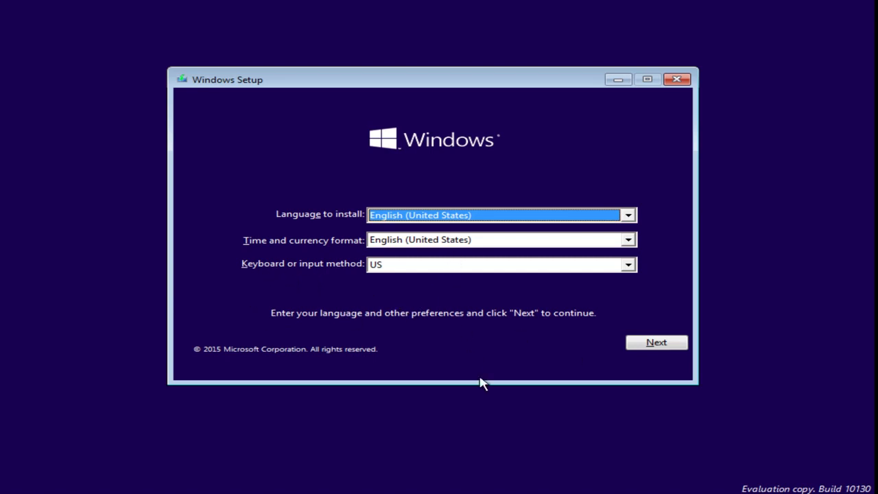
Accept English (United States) defaults, choose Install now, and accept the license terms
click(628, 344)
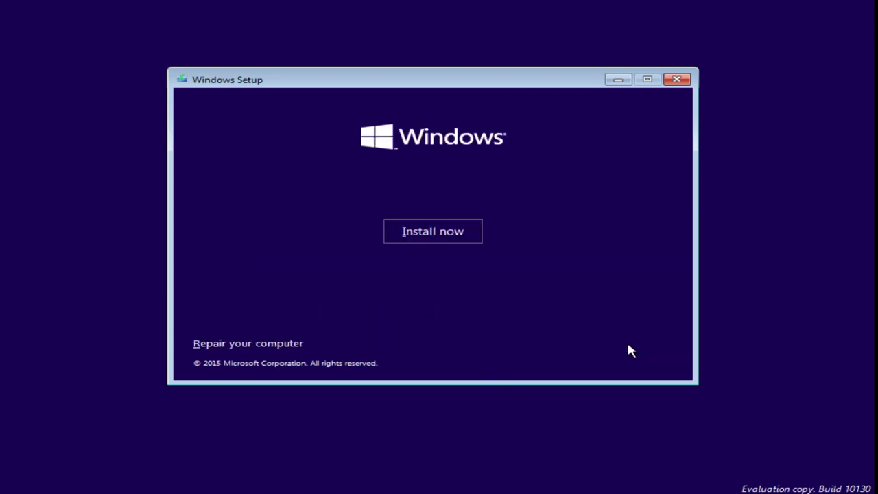
click(442, 246)
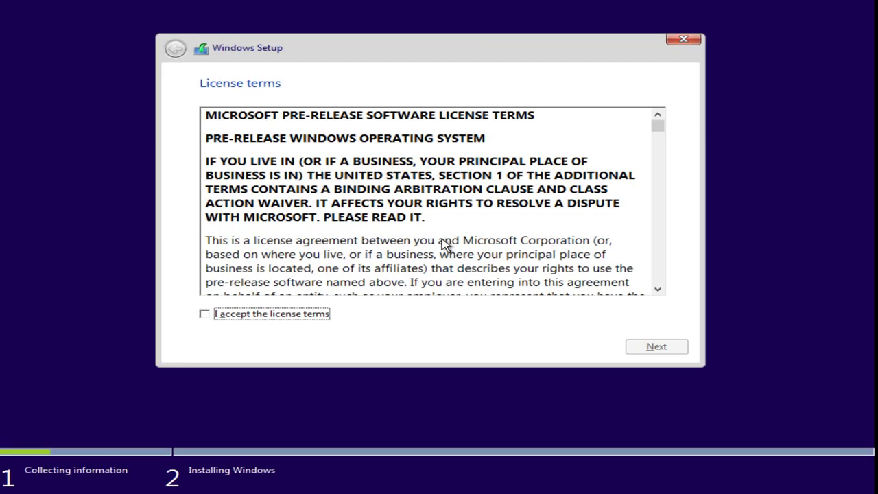
click(258, 313)
click(655, 349)
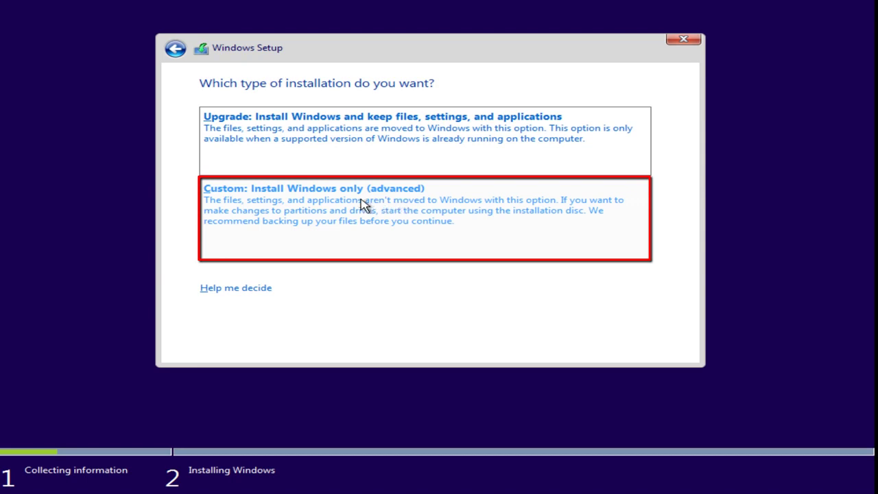
Choose 'Custom: Install Windows only (advanced)' as the installation type
click(336, 215)
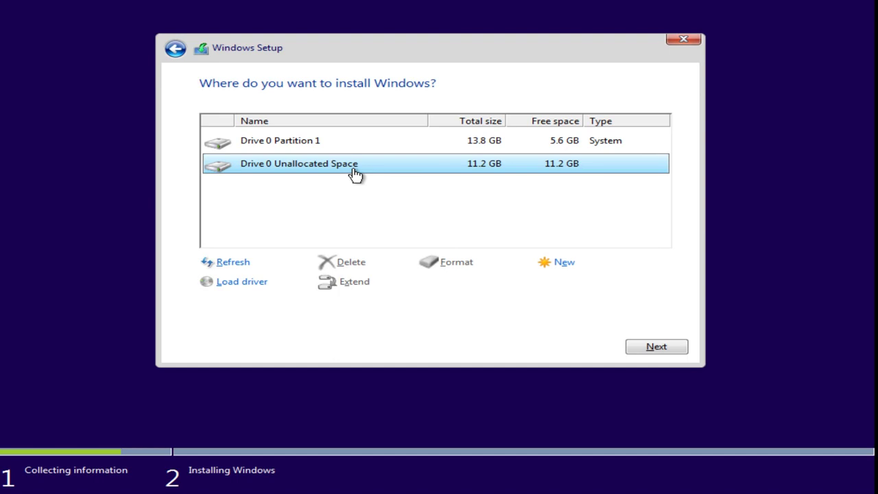
Create an 11454 MB partition from Drive 0's unallocated space
click(556, 265)
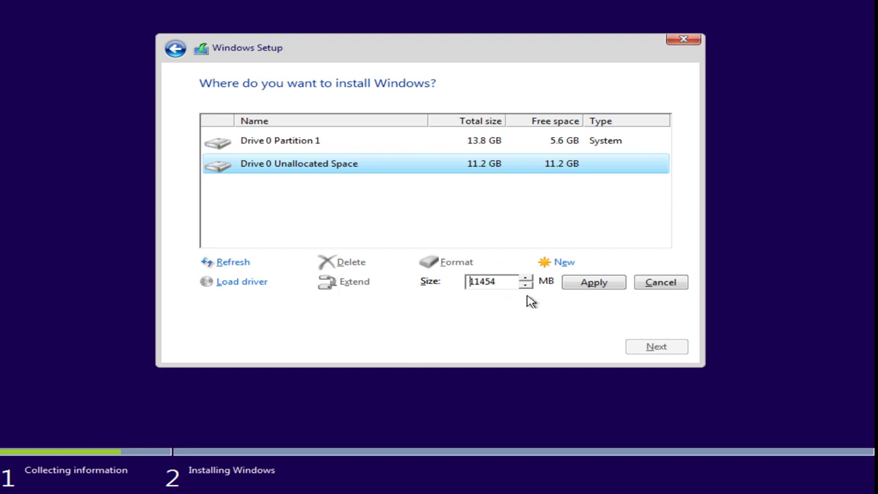
click(593, 285)
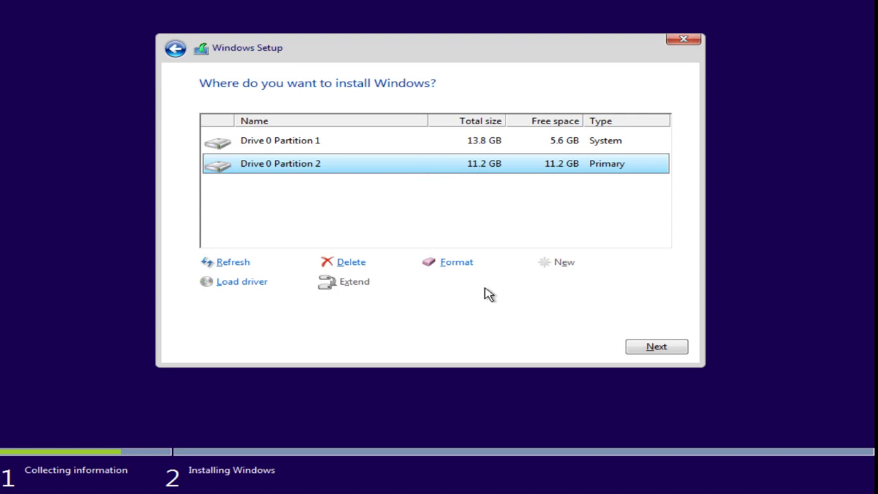
Install Windows onto the new 11.2 GB Drive 0 Partition 2 and wait for Get going fast
click(650, 349)
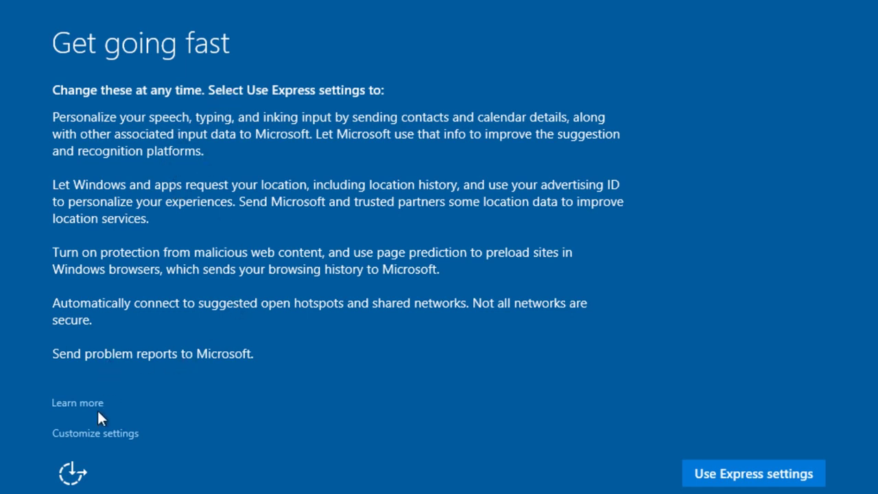
In Customize settings, switch off location, advertising ID, typing data and speech/inking personalization
click(86, 433)
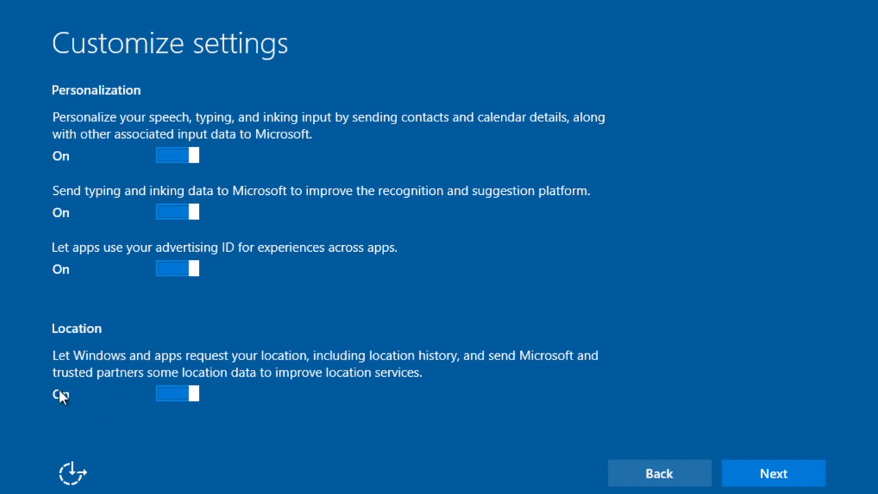
click(167, 394)
click(158, 274)
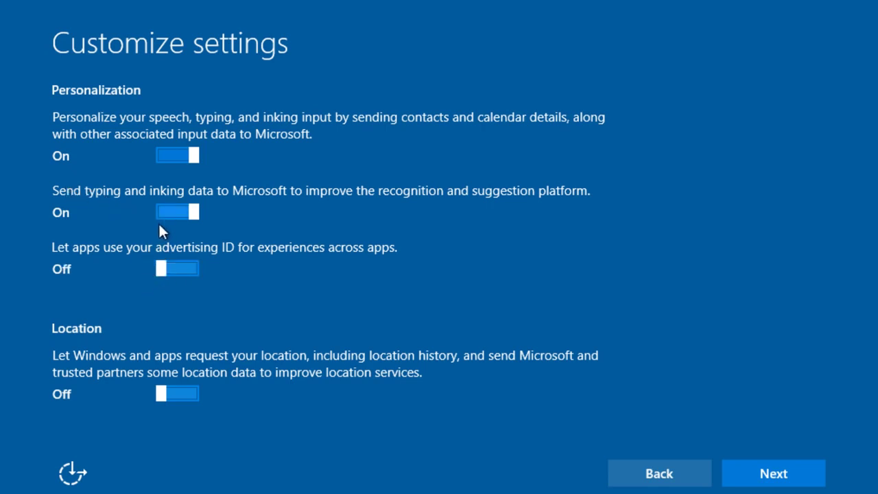
click(164, 214)
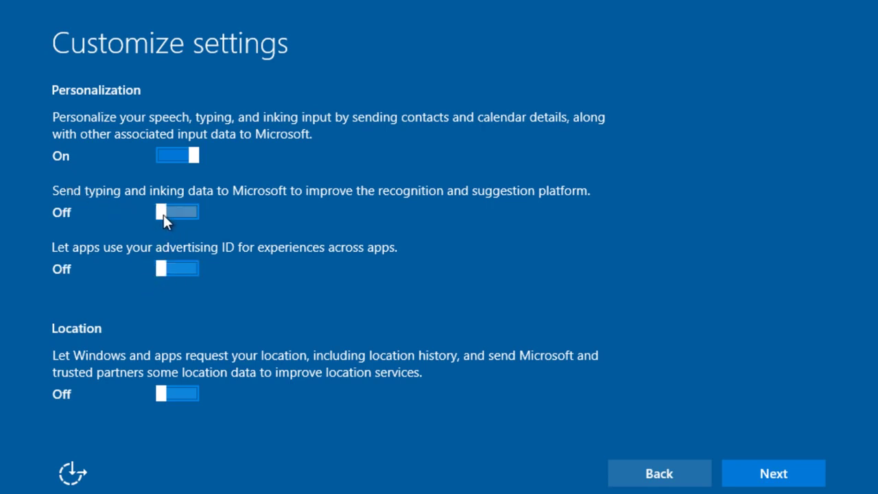
click(162, 156)
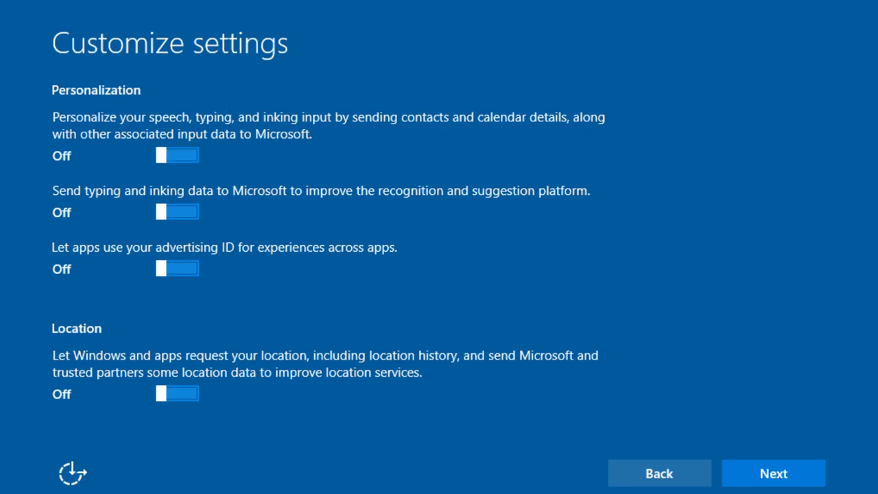
click(806, 477)
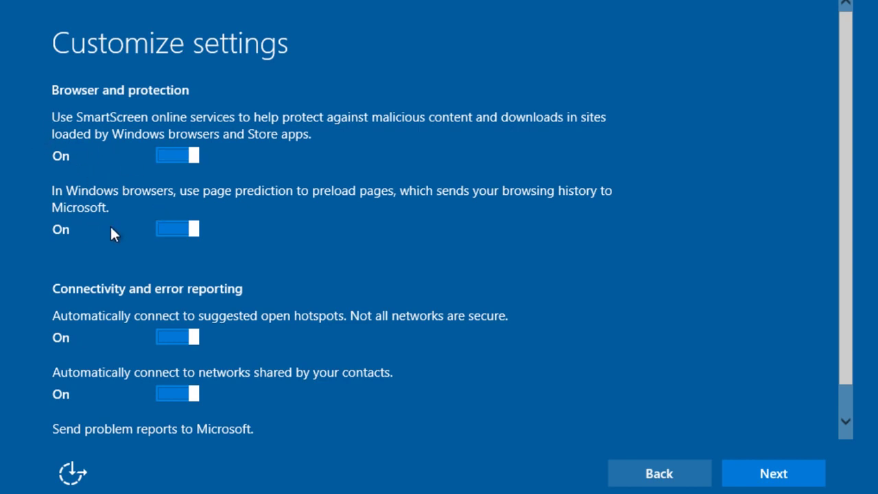
Switch off browser page prediction and connecting to contacts' shared networks, then continue
click(180, 229)
scroll(168, 232, down, 1)
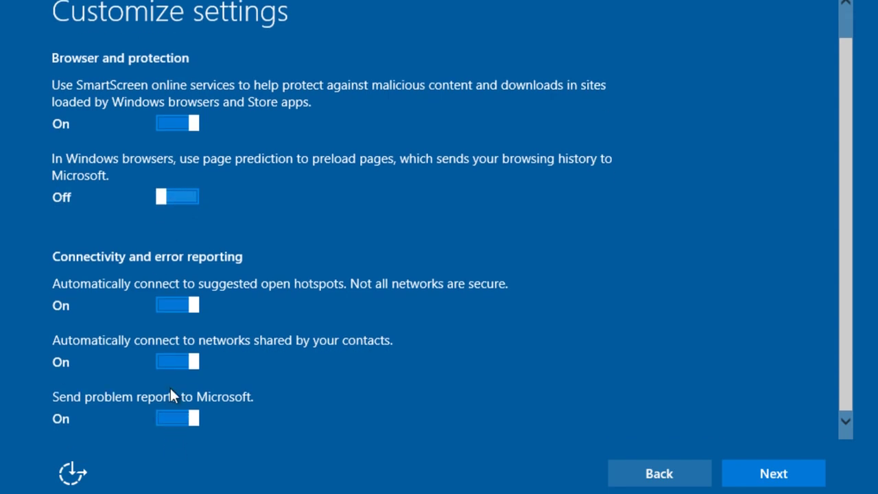
click(172, 360)
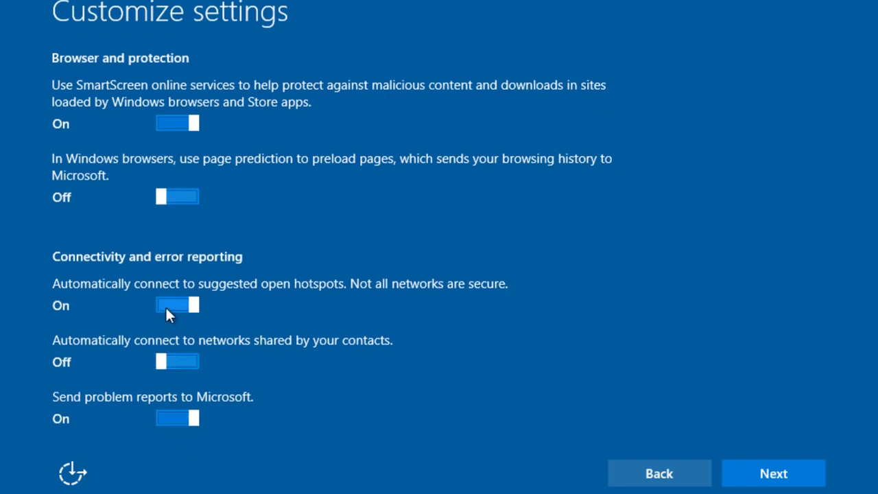
scroll(240, 288, up, 1)
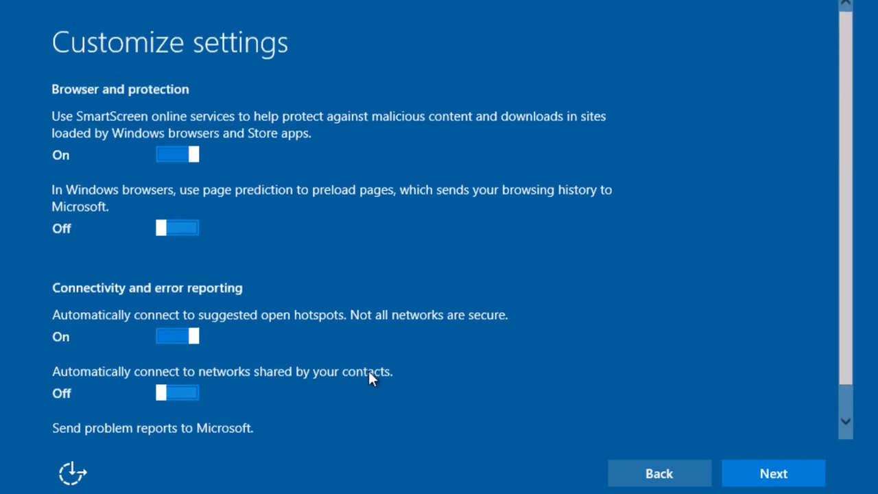
scroll(186, 300, down, 1)
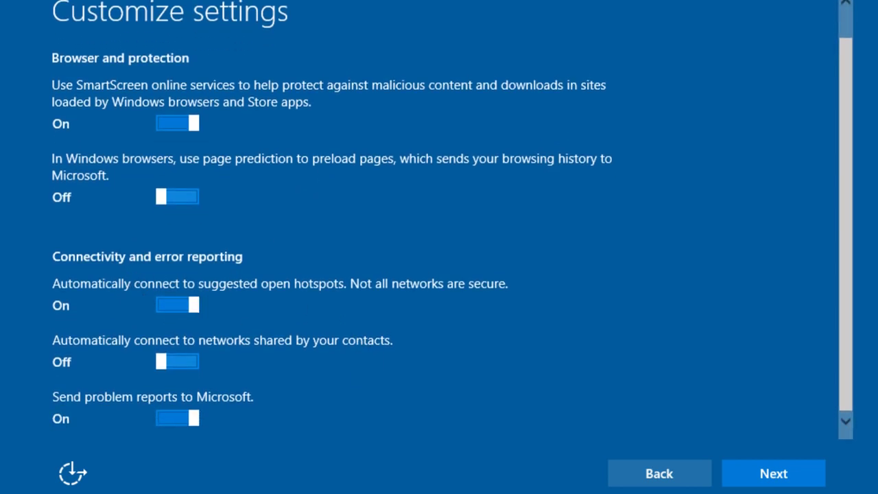
click(792, 474)
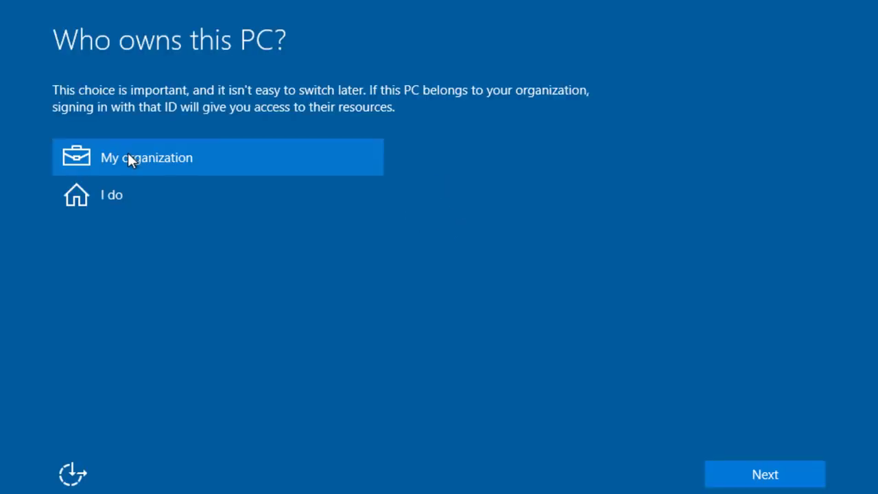
Mark the PC as personally owned and skip the Microsoft account sign-in
click(88, 198)
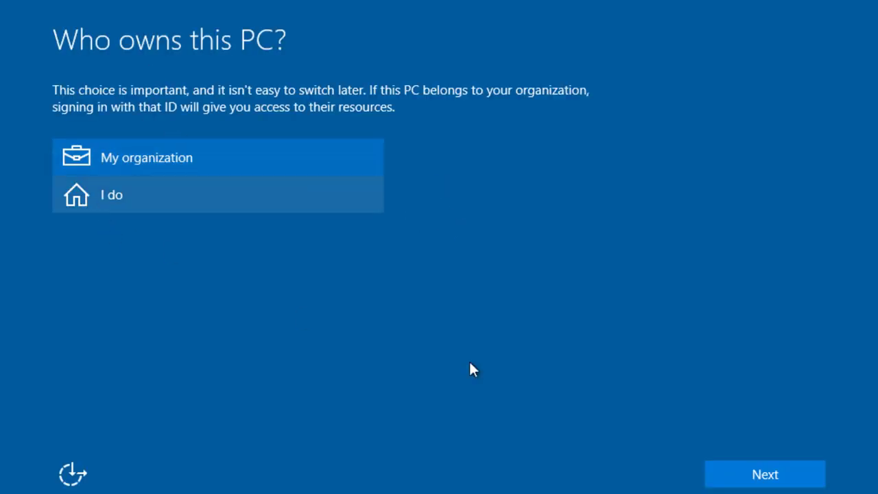
click(738, 486)
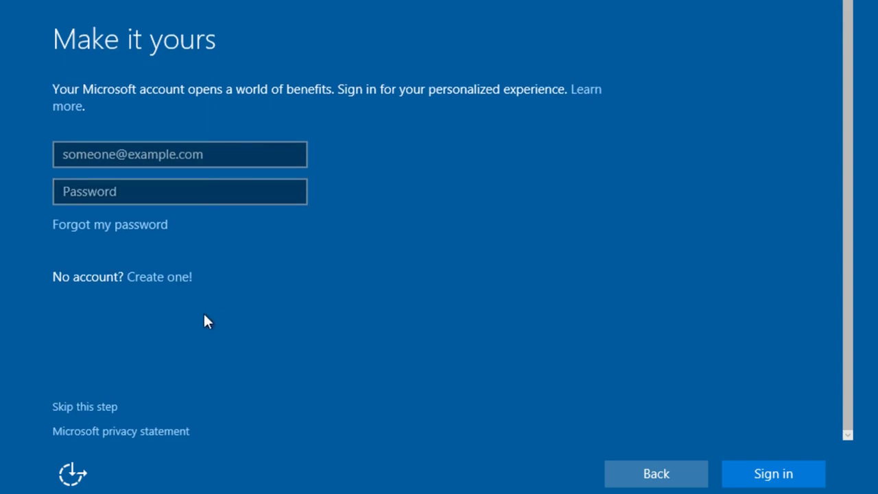
click(81, 406)
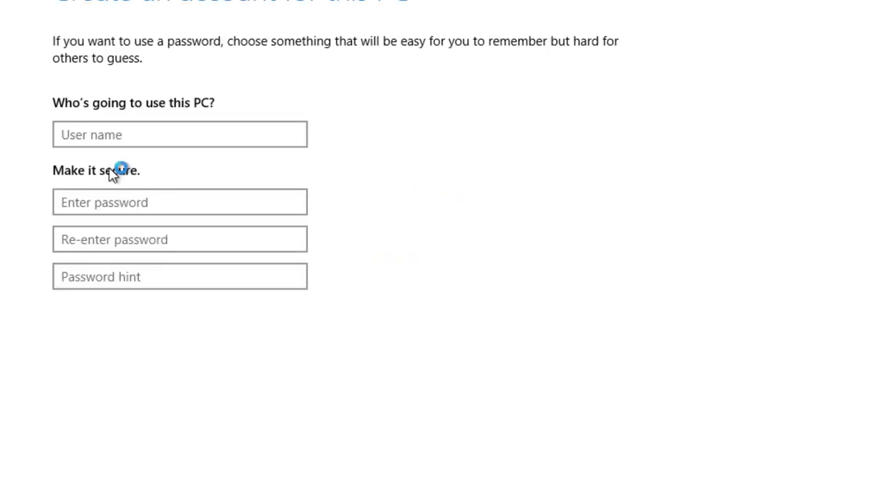
Create a local account with a user name, a confirmed password and the hint 123
click(108, 137)
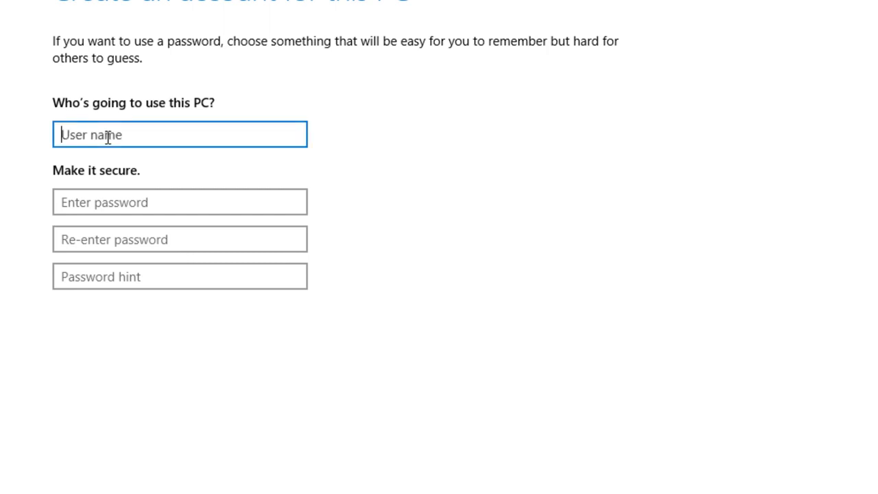
text(rrrrr)
click(96, 197)
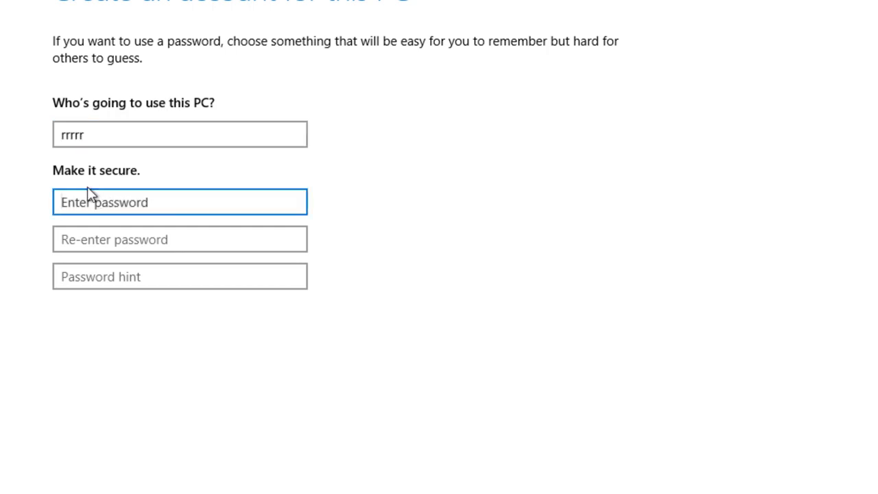
text(rrrr)
click(164, 240)
text(rrrr)
click(144, 279)
text(123)
key(Return)
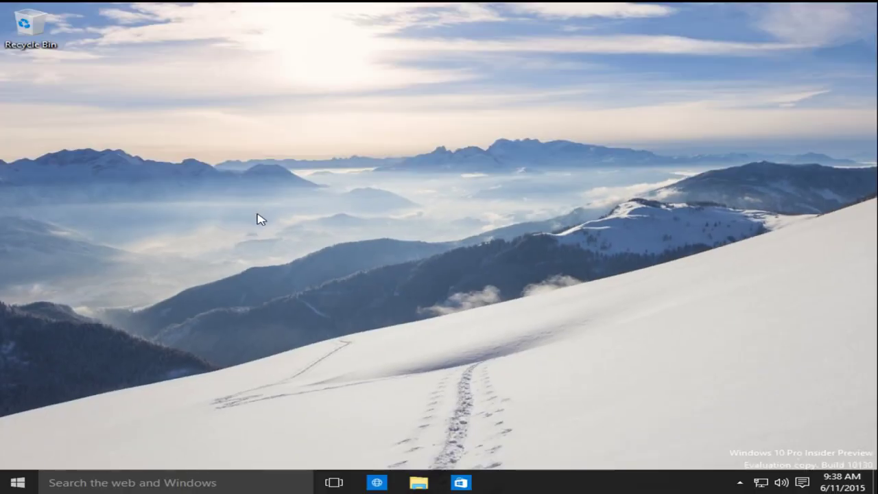
Launch the Project Spartan browser from the taskbar, then close it
click(17, 483)
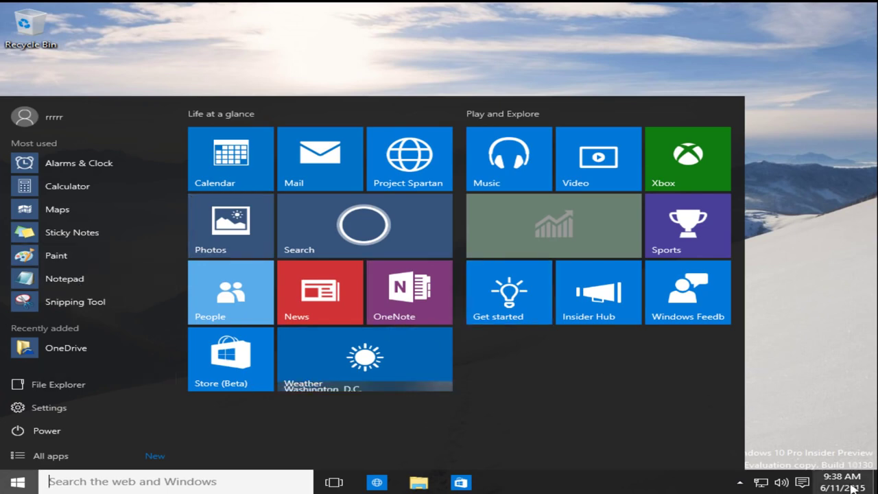
click(812, 426)
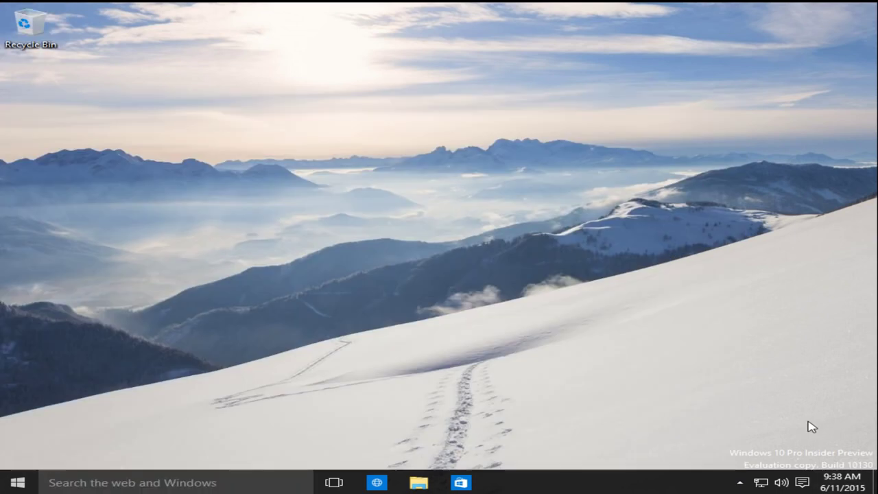
click(740, 483)
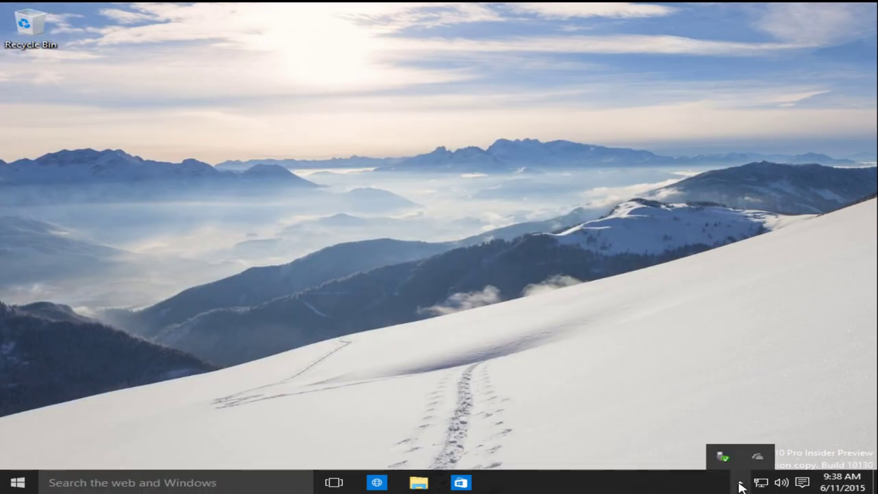
click(375, 483)
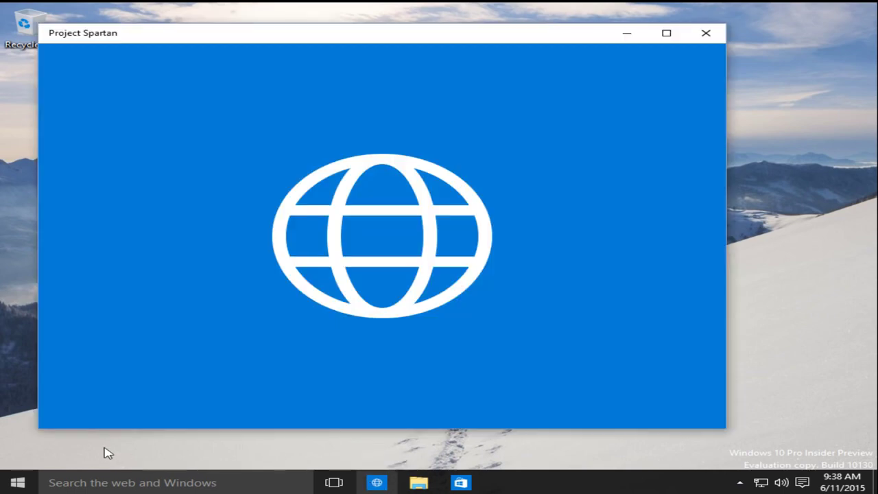
mouse_move(296, 35)
mouse_down()
mouse_move(316, 31)
mouse_move(308, 1)
mouse_up()
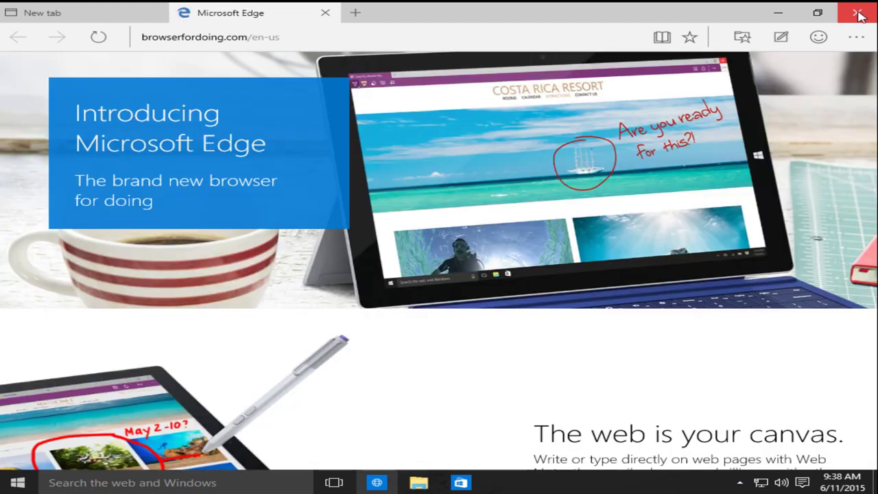
click(859, 13)
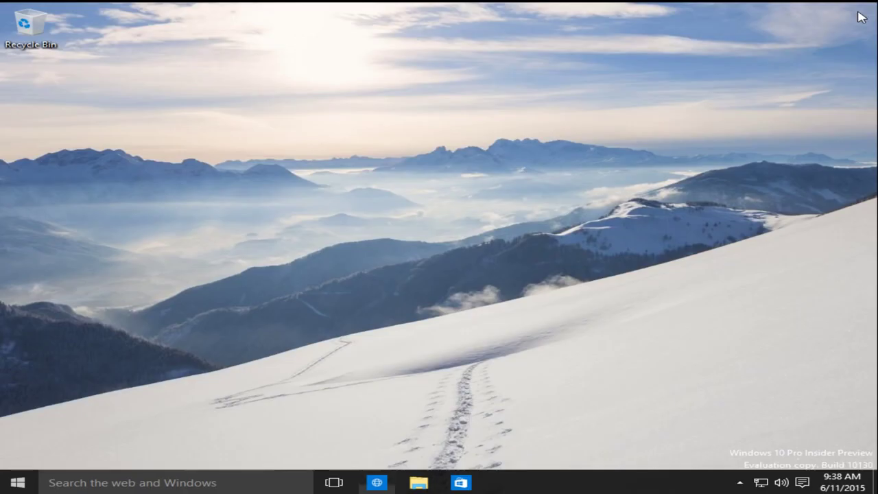
Bring up the Start button's power-user menu with the shutdown and restart options
right_click(24, 482)
click(483, 299)
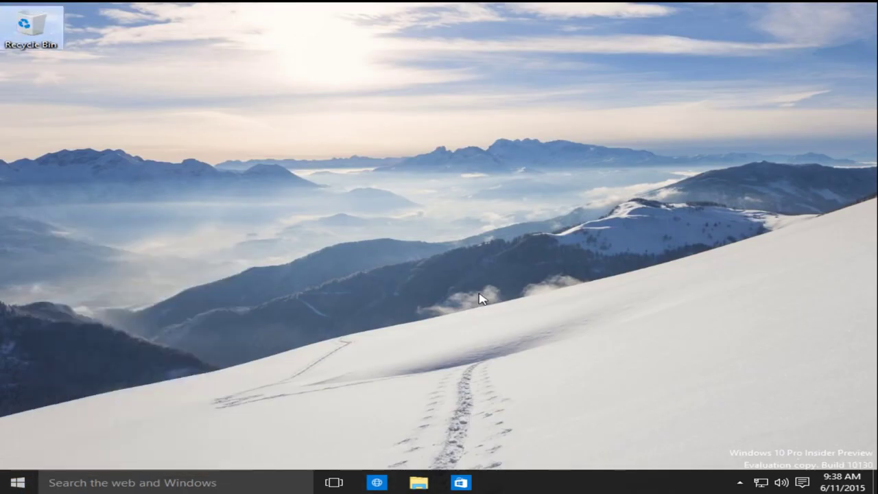
click(10, 488)
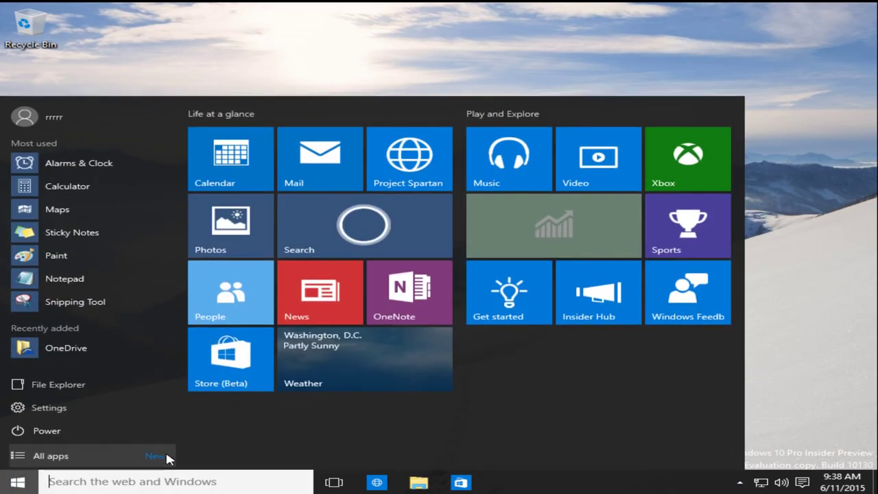
right_click(2, 478)
mouse_move(79, 450)
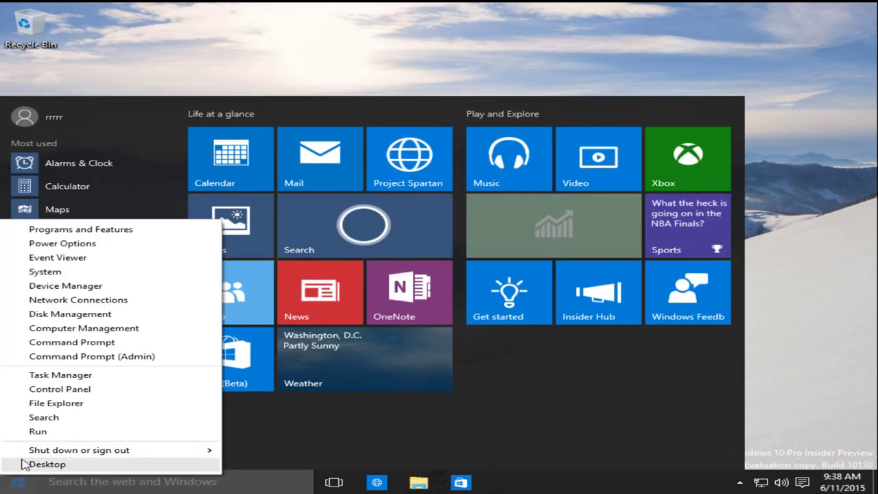
key(Escape)
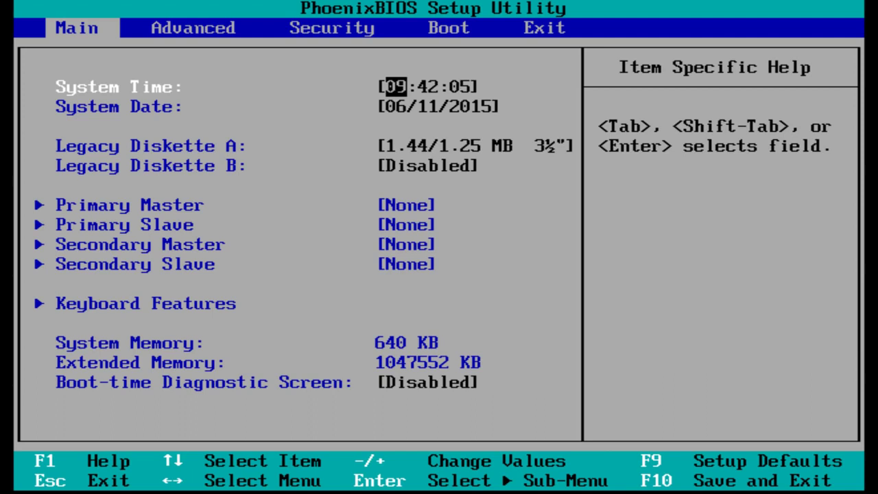
On the Boot tab, move Hard Drive above CD-ROM Drive in the boot order
key(Right)
key(Right)
key(Right)
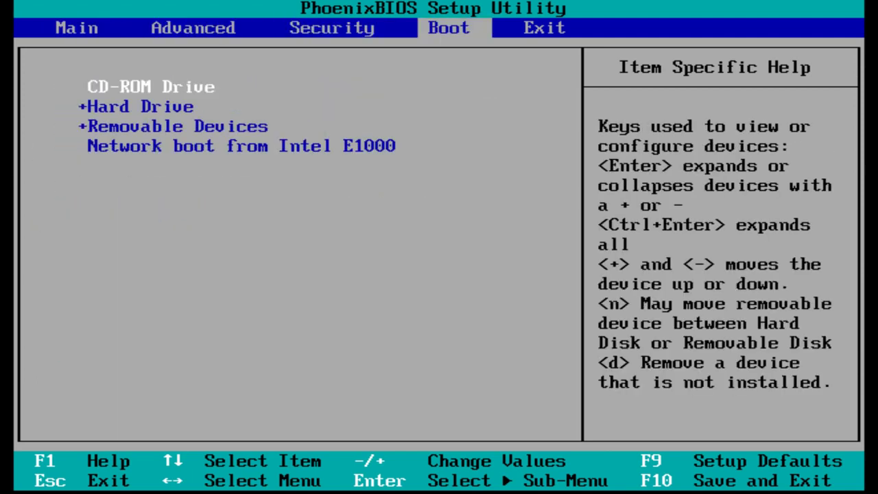
key(Down)
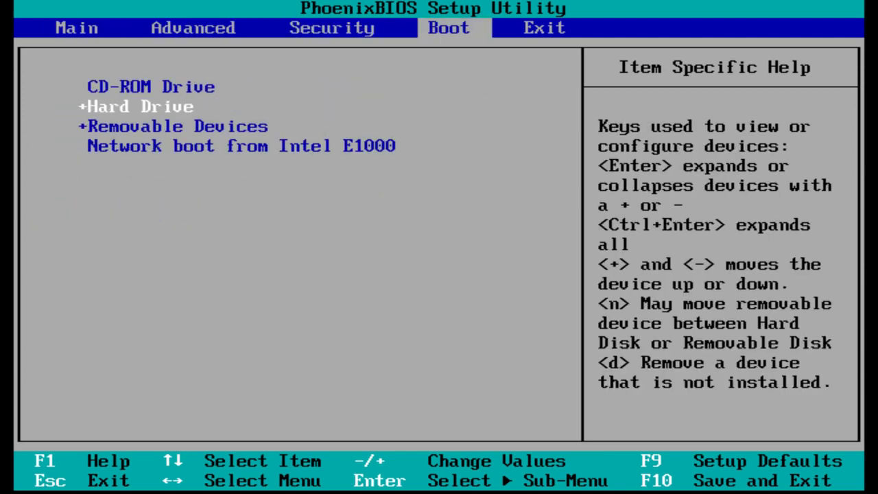
key(plus)
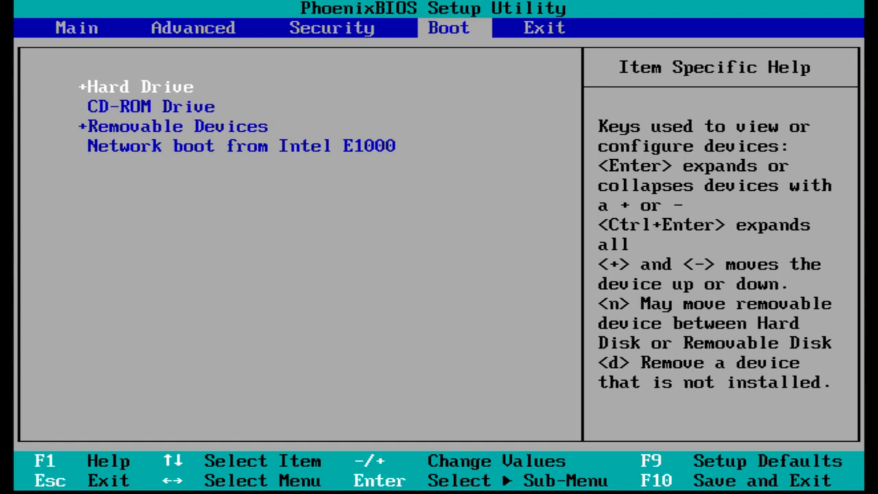
key(Down)
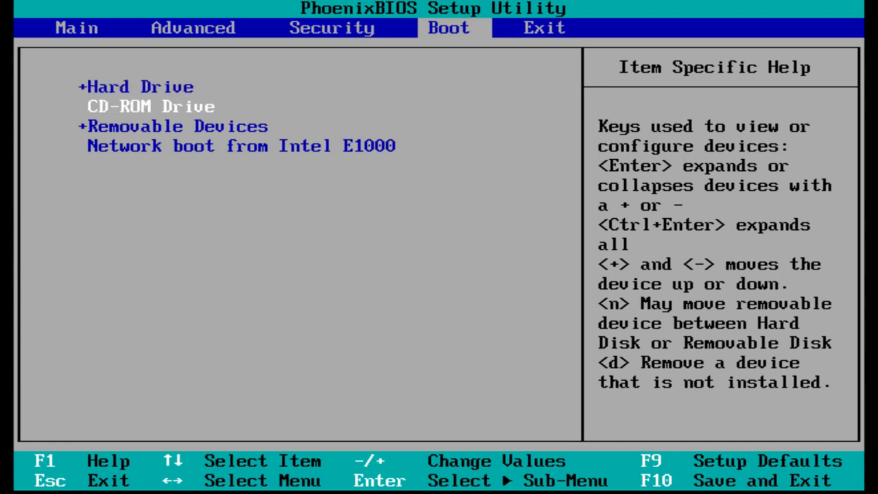
key(Up)
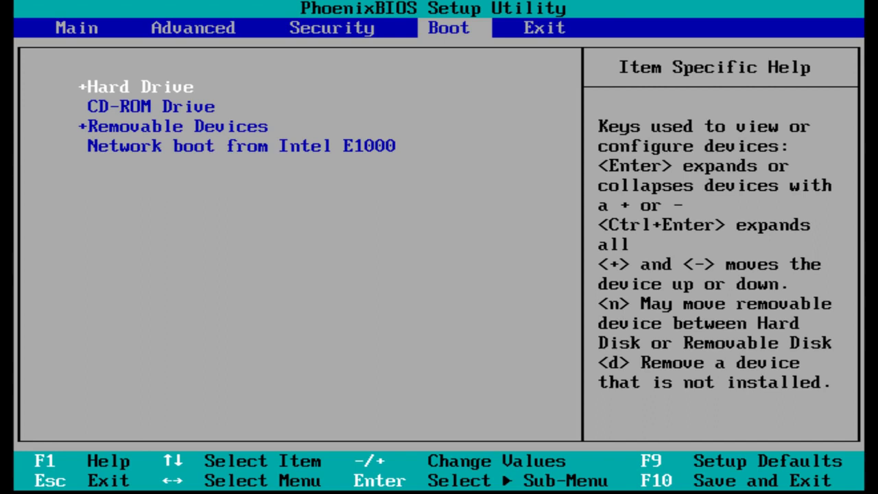
Load the default configuration (F9), then save and exit (F10)
key(F9)
key(Return)
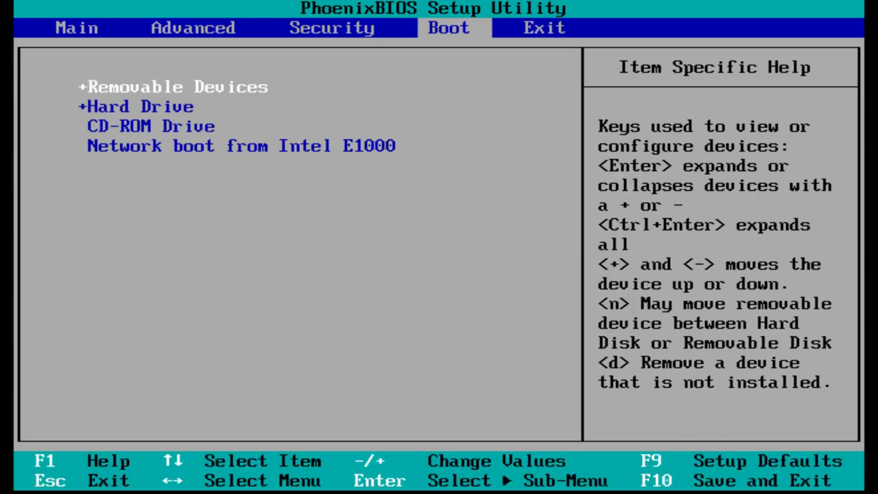
key(F10)
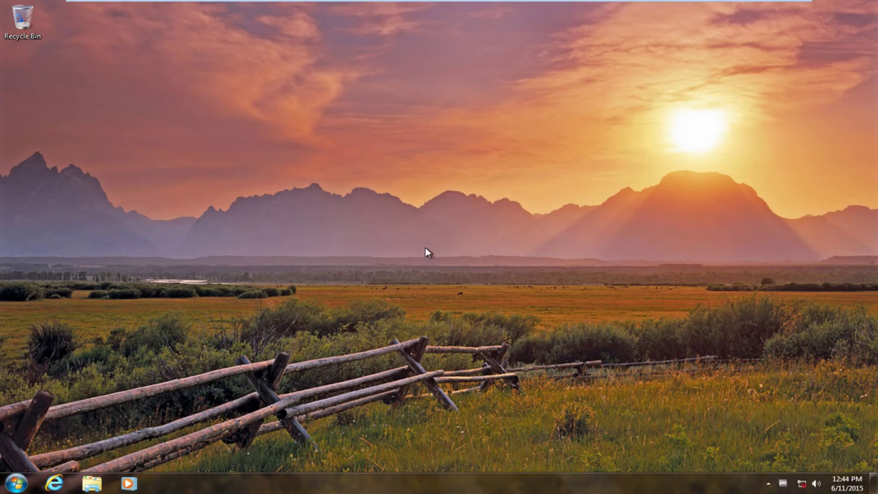
click(17, 484)
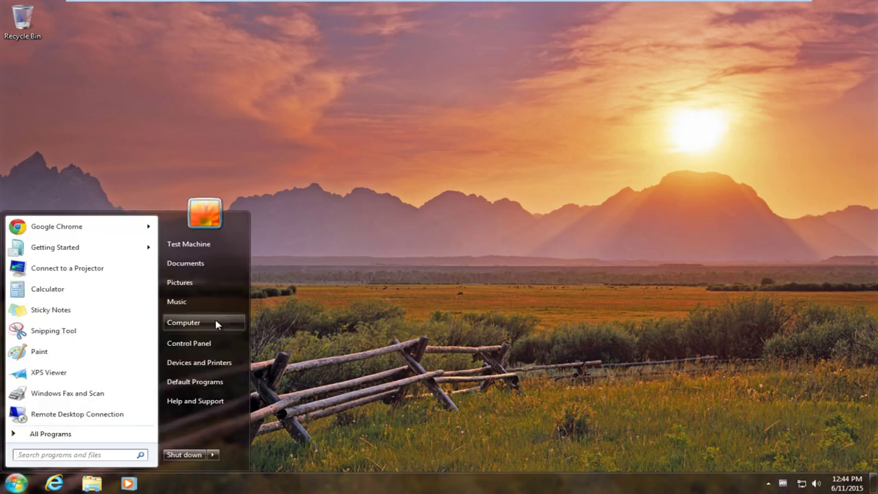
click(183, 323)
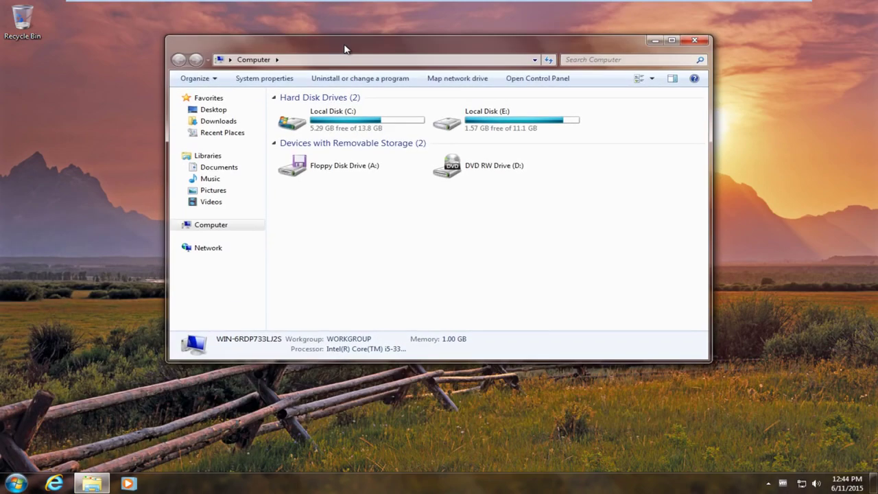
click(509, 131)
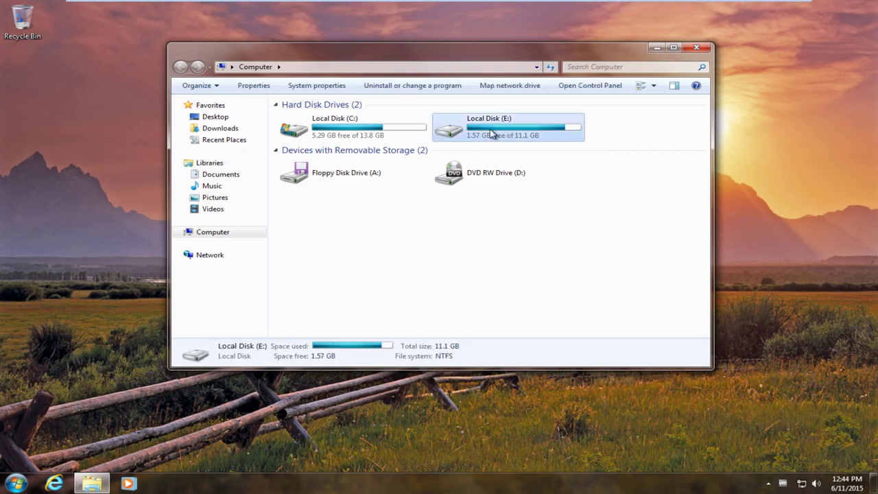
click(341, 134)
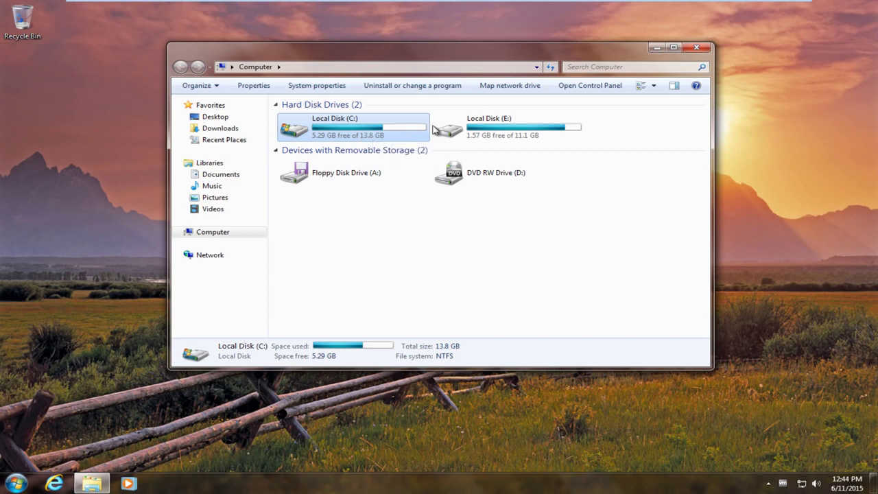
drag(623, 59, 621, 36)
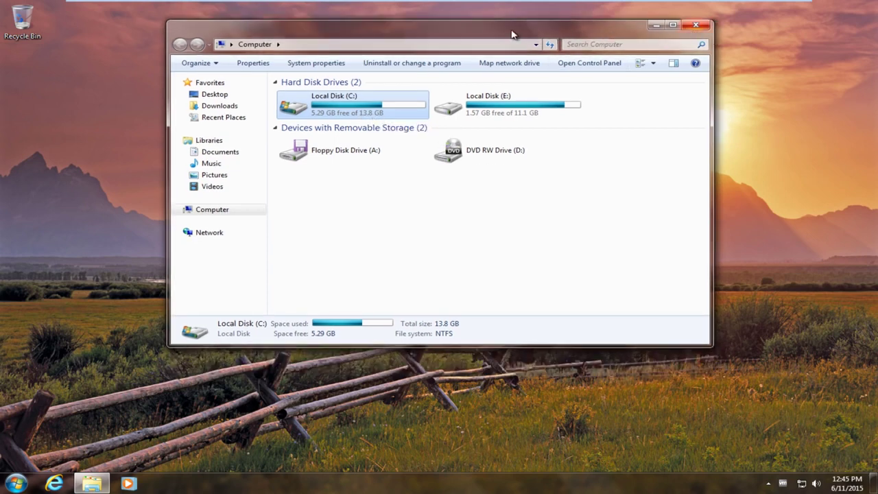
click(323, 63)
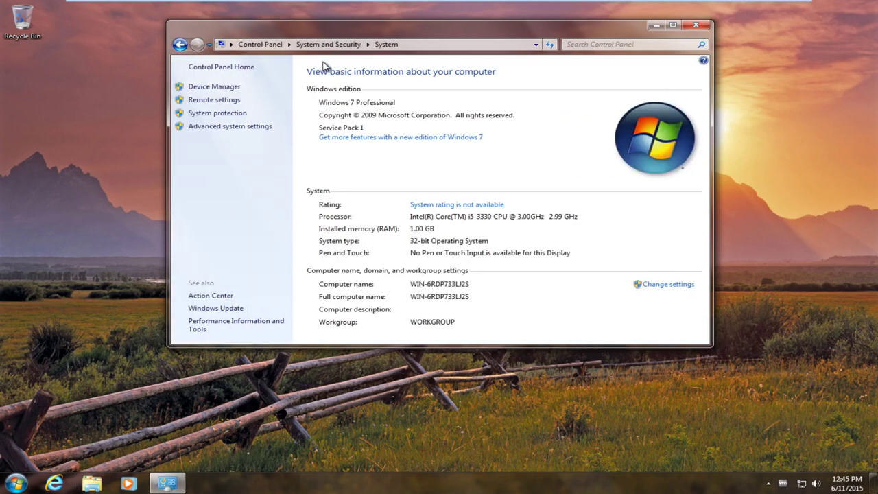
click(699, 22)
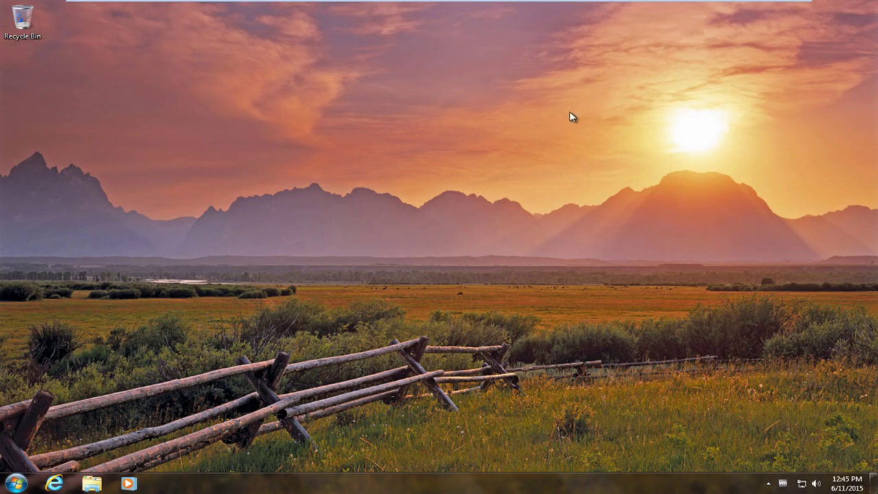